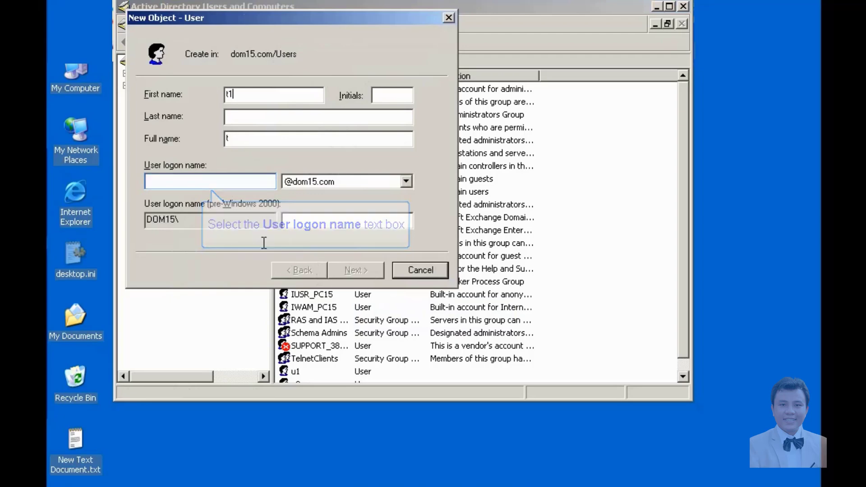
Step: Enter logon name t1, set and confirm its password, and clear 'User must change password'
{"action": "left_click", "coordinate": [243, 182]}
{"action": "type", "text": "t1"}
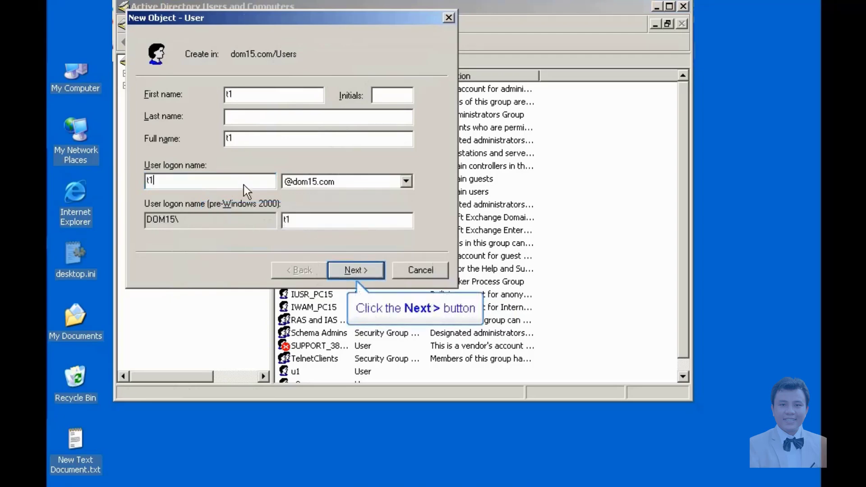
{"action": "left_click", "coordinate": [356, 270]}
{"action": "type", "text": "123"}
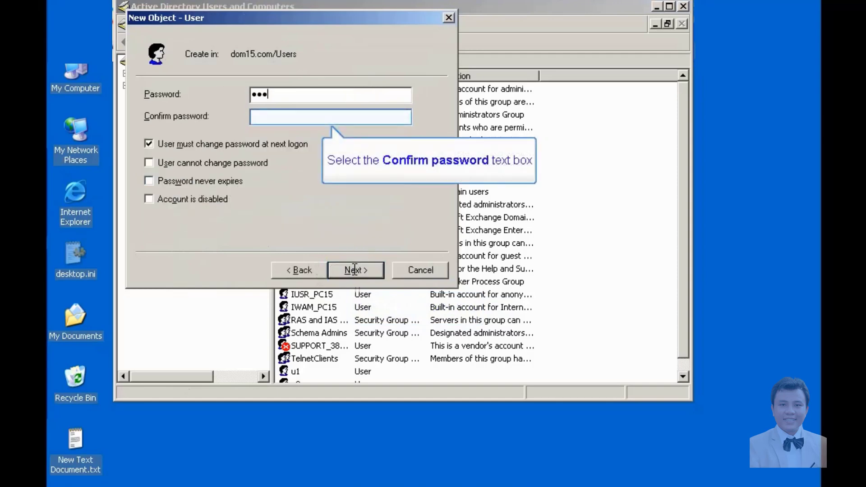
{"action": "left_click", "coordinate": [272, 117]}
{"action": "type", "text": "123"}
{"action": "left_click", "coordinate": [149, 145]}
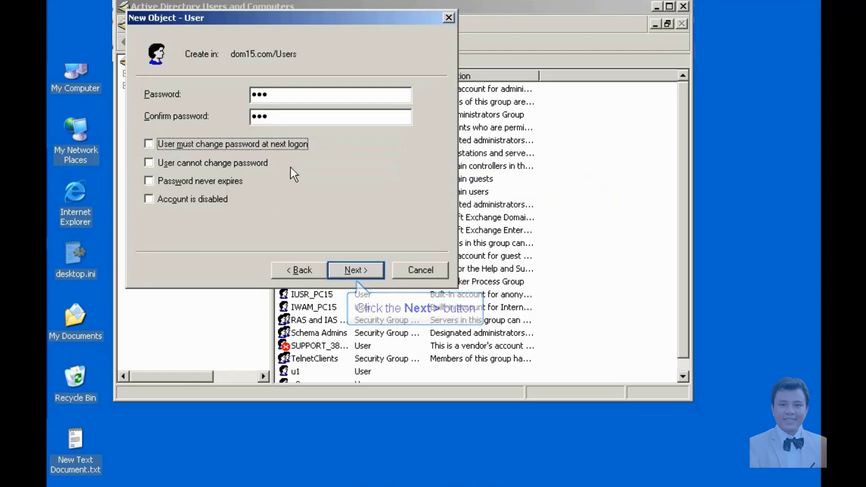
Step: Put t1's mailbox on server PC16 and the PC16 store, and finish creating the user
{"action": "left_click", "coordinate": [360, 269]}
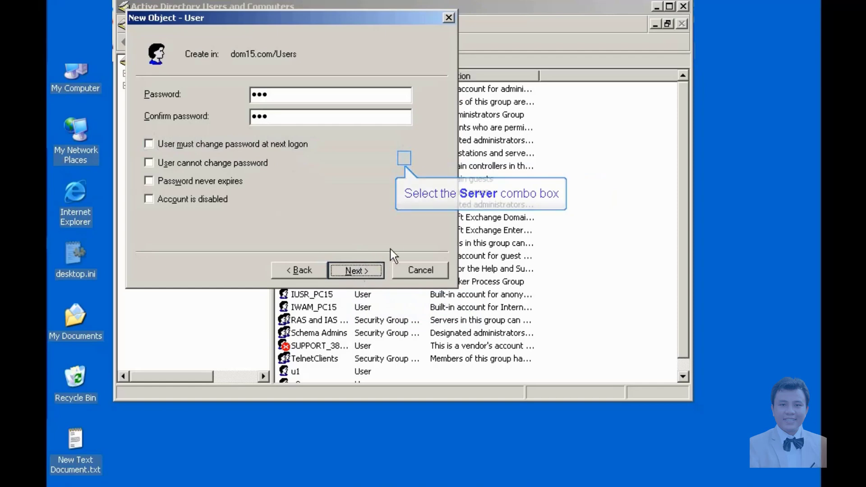
{"action": "left_click", "coordinate": [403, 159]}
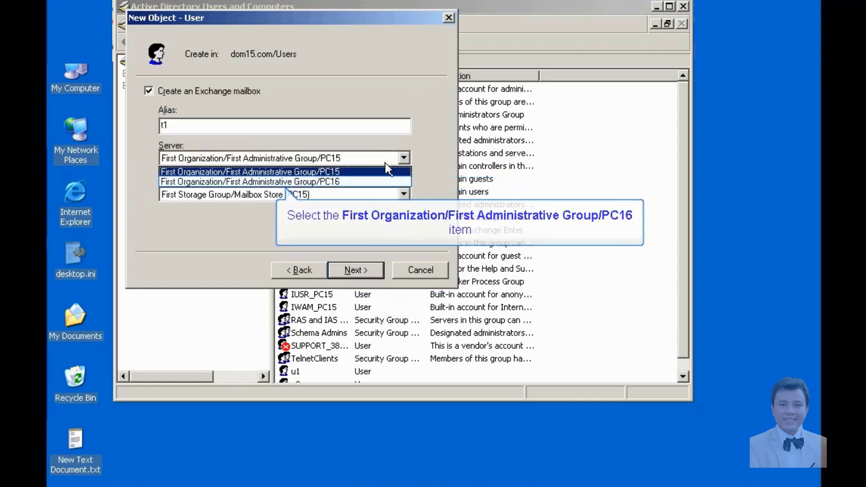
{"action": "left_click", "coordinate": [375, 179]}
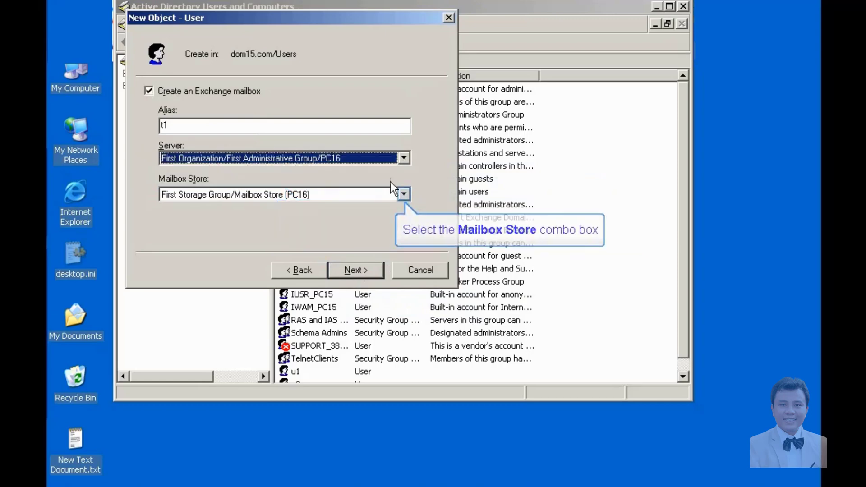
{"action": "left_click", "coordinate": [398, 199]}
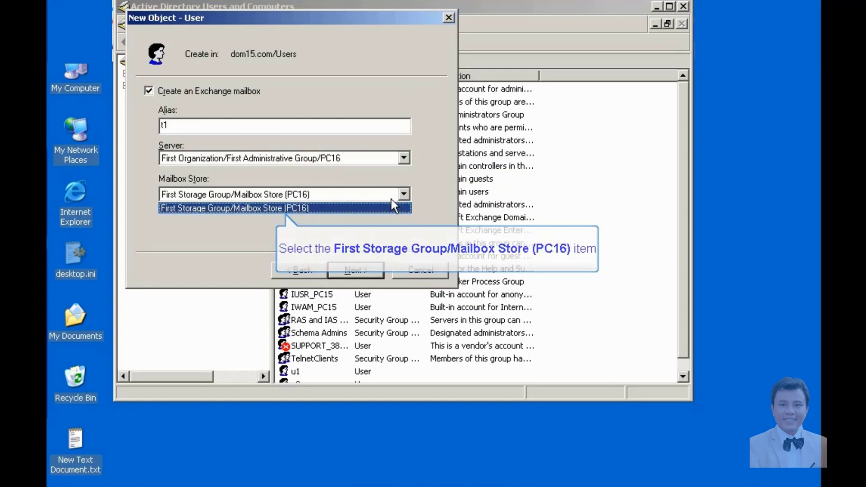
{"action": "left_click", "coordinate": [388, 206]}
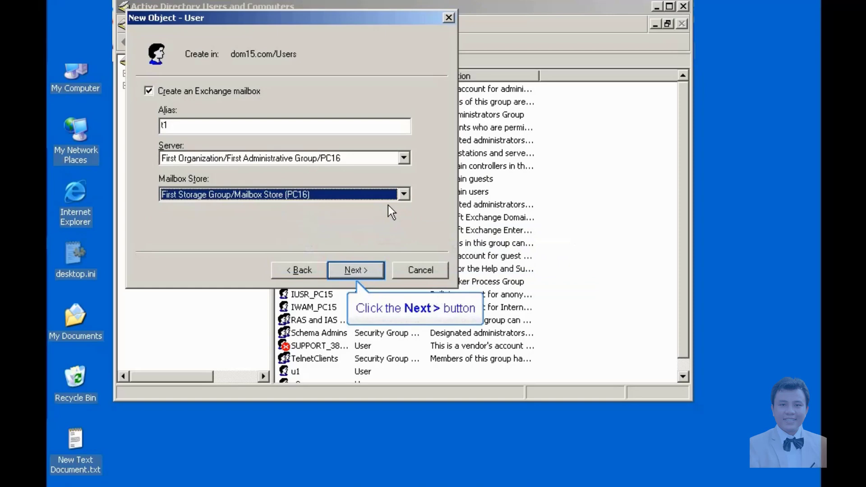
{"action": "left_click", "coordinate": [352, 270]}
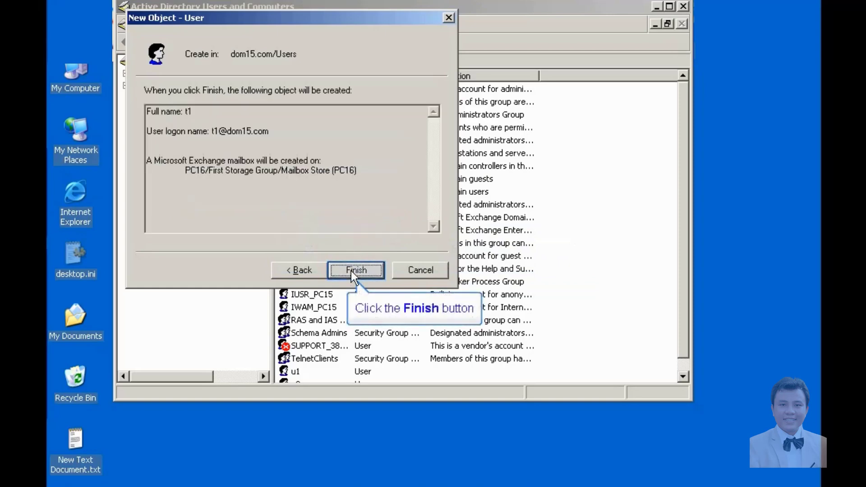
{"action": "left_click", "coordinate": [351, 271]}
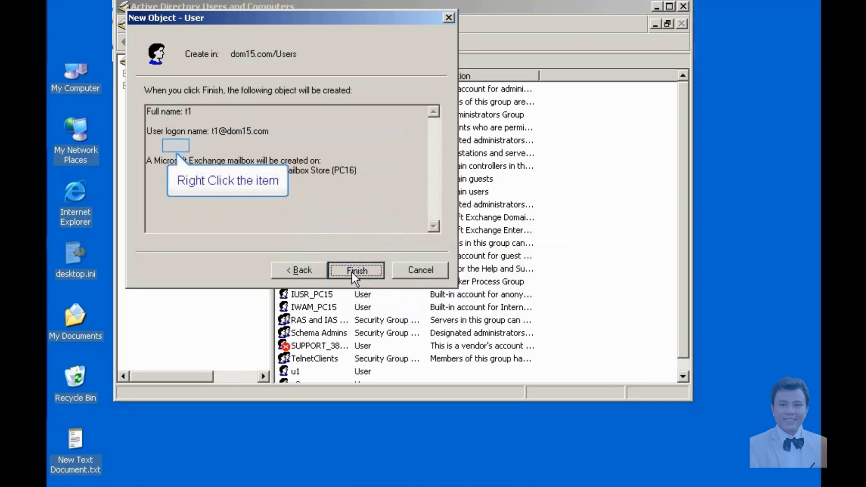
{"action": "right_click", "coordinate": [174, 147]}
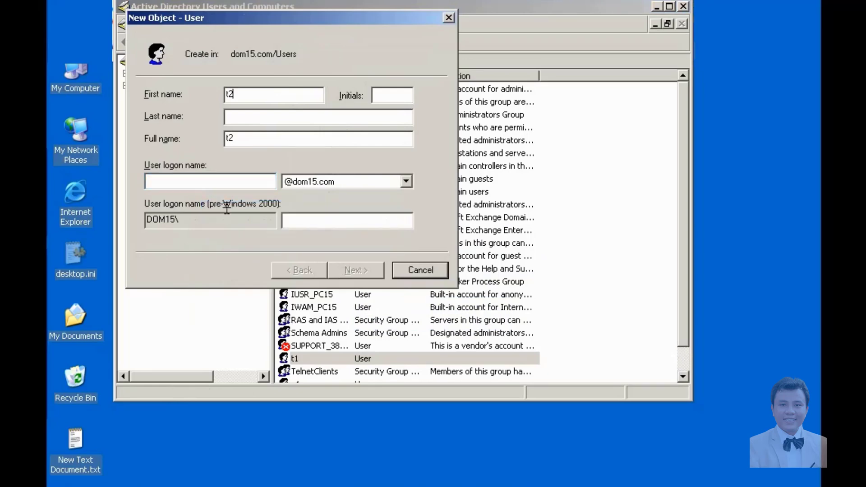
Step: Enter logon name t2, set and confirm its password, and clear 'User must change password'
{"action": "left_click", "coordinate": [225, 184]}
{"action": "type", "text": "t2"}
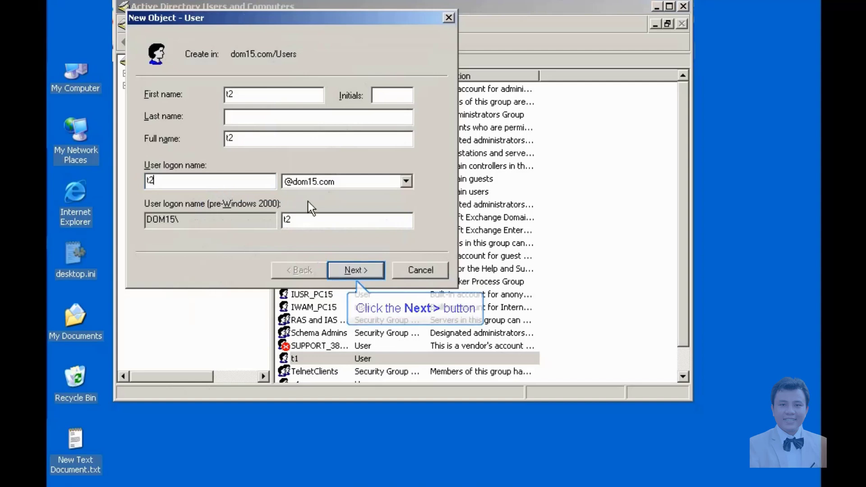
{"action": "left_click", "coordinate": [349, 270]}
{"action": "type", "text": "123"}
{"action": "key", "text": "Tab"}
{"action": "type", "text": "1"}
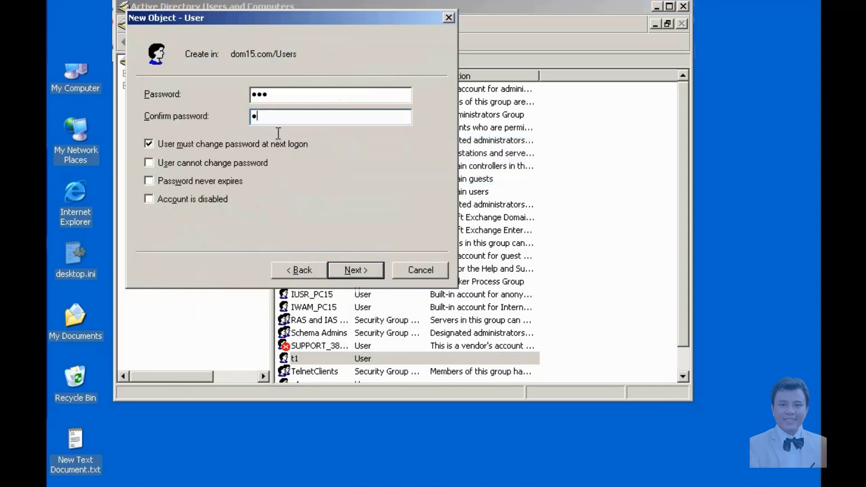
{"action": "type", "text": "23"}
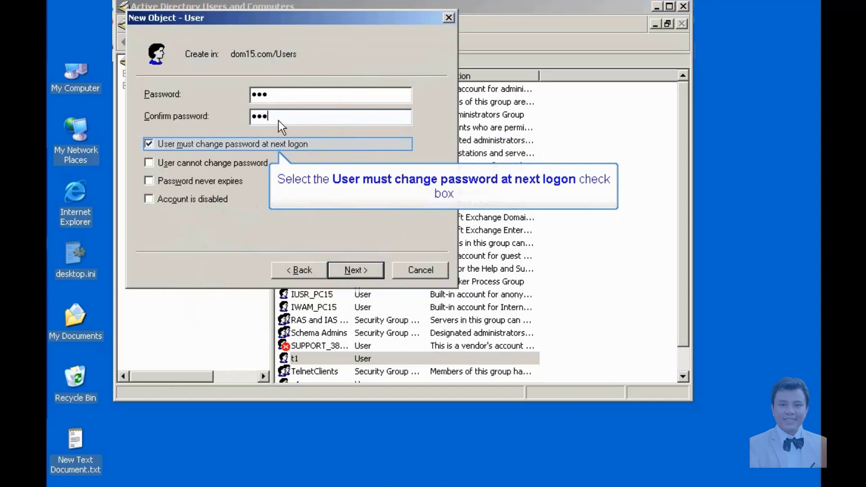
{"action": "left_click", "coordinate": [152, 144]}
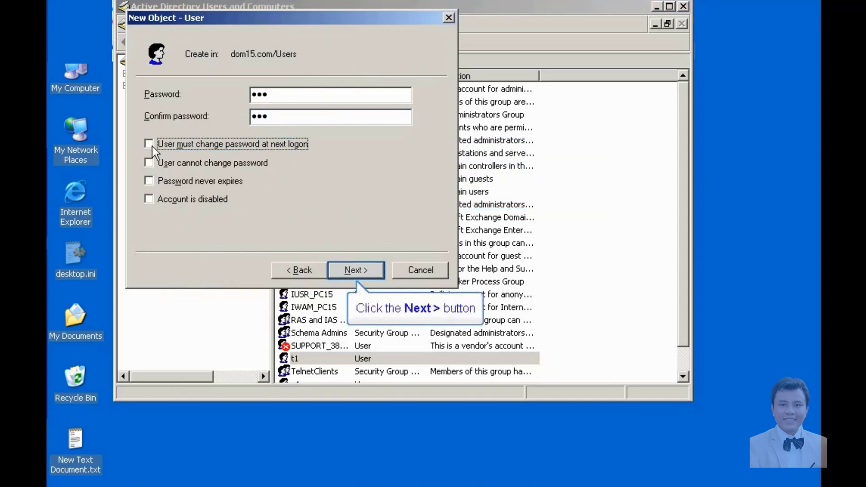
Step: Keep PC16 as t2's mailbox server and finish creating the user
{"action": "left_click", "coordinate": [344, 269]}
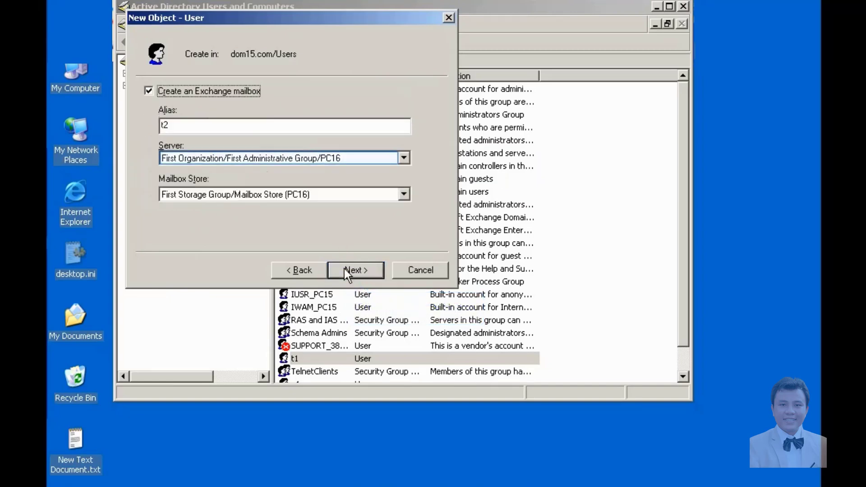
{"action": "left_click", "coordinate": [397, 156]}
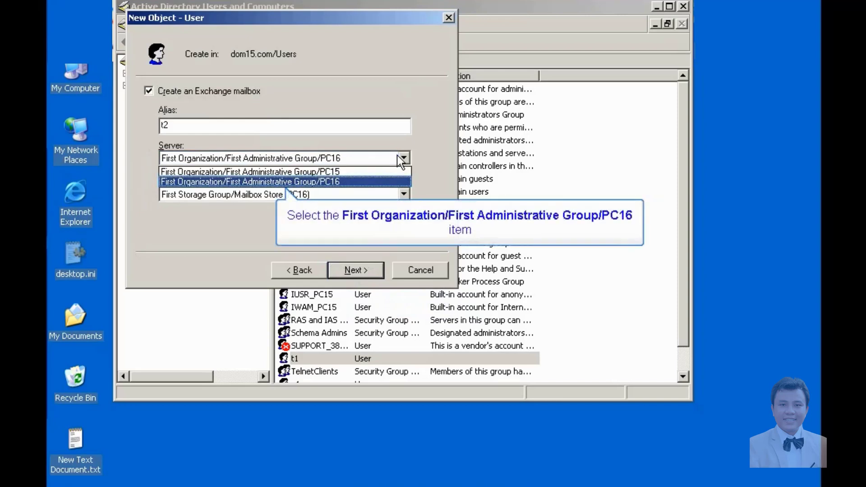
{"action": "left_click", "coordinate": [371, 183]}
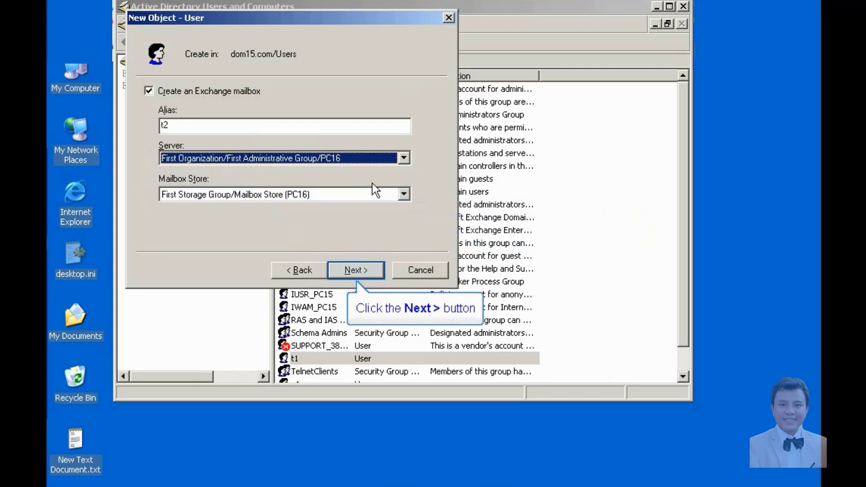
{"action": "left_click", "coordinate": [365, 269]}
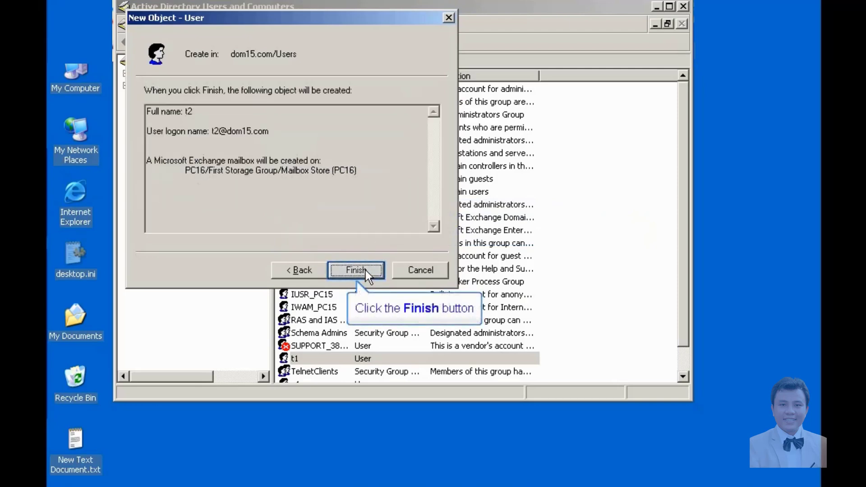
{"action": "left_click", "coordinate": [362, 272]}
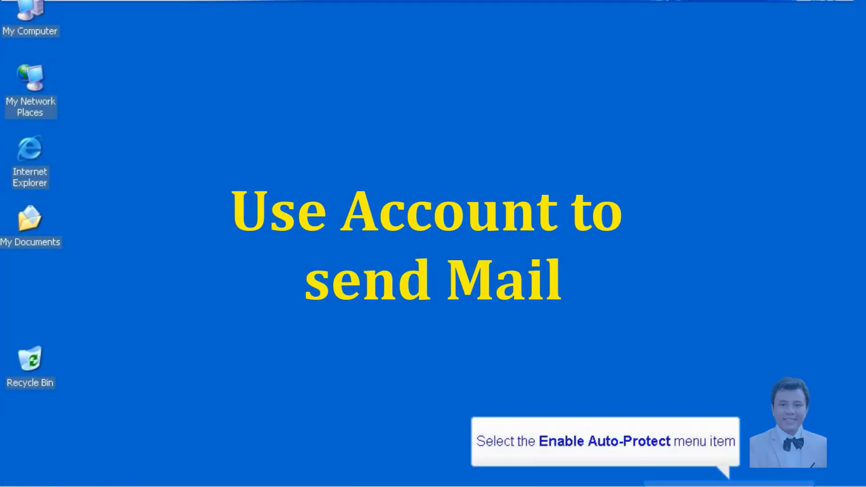
Step: Close Active Directory Users and Computers from the taskbar to return to the desktop
{"action": "right_click", "coordinate": [792, 477]}
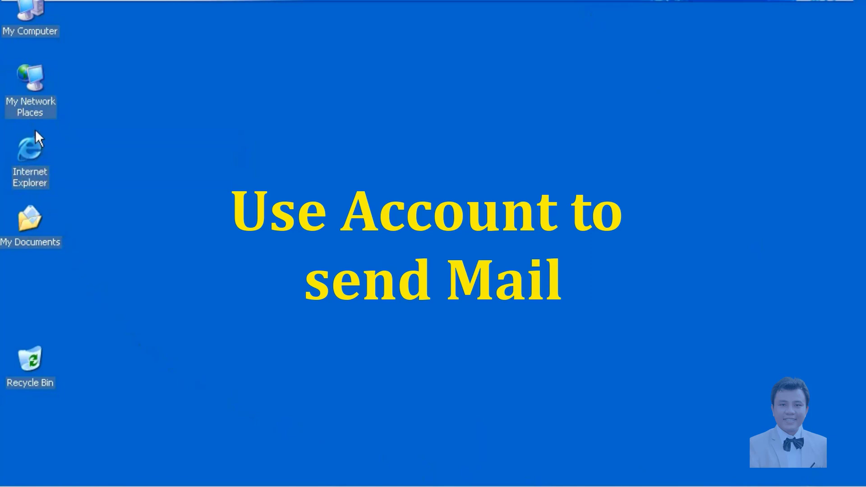
Step: Clear the Default gateway in the LAN connection's TCP/IP properties and close the dialogs
{"action": "right_click", "coordinate": [34, 90]}
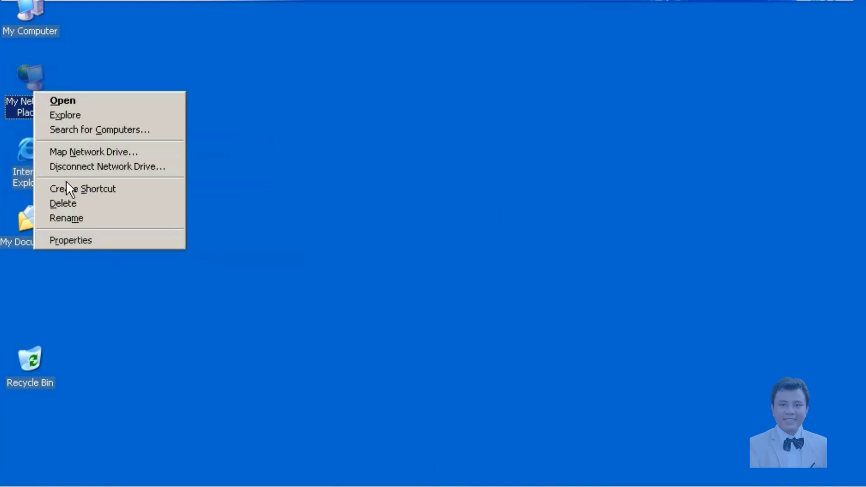
{"action": "left_click", "coordinate": [69, 240]}
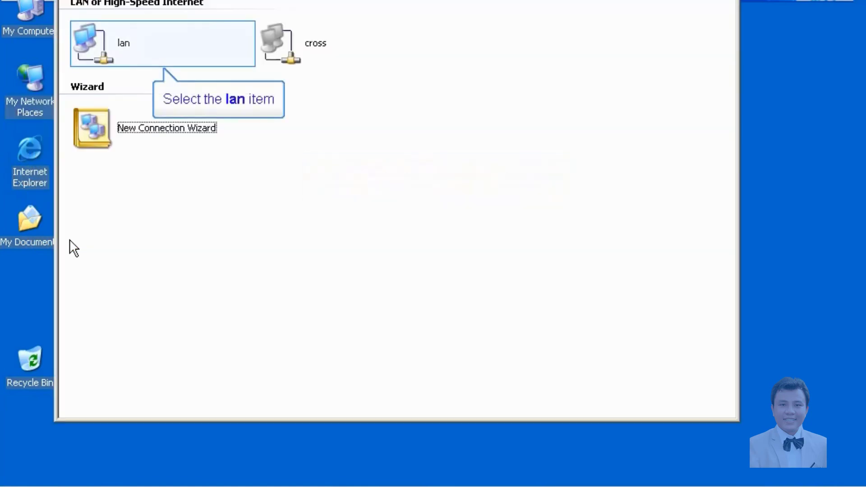
{"action": "left_click", "coordinate": [101, 51]}
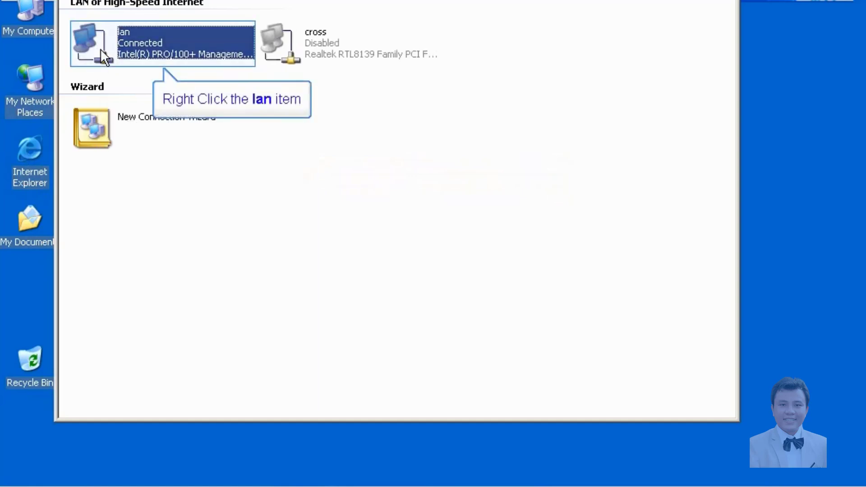
{"action": "right_click", "coordinate": [100, 48]}
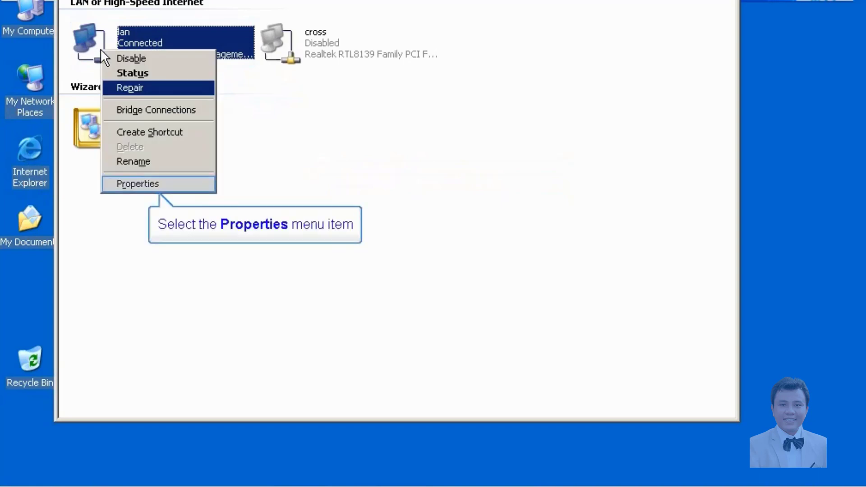
{"action": "left_click", "coordinate": [137, 184]}
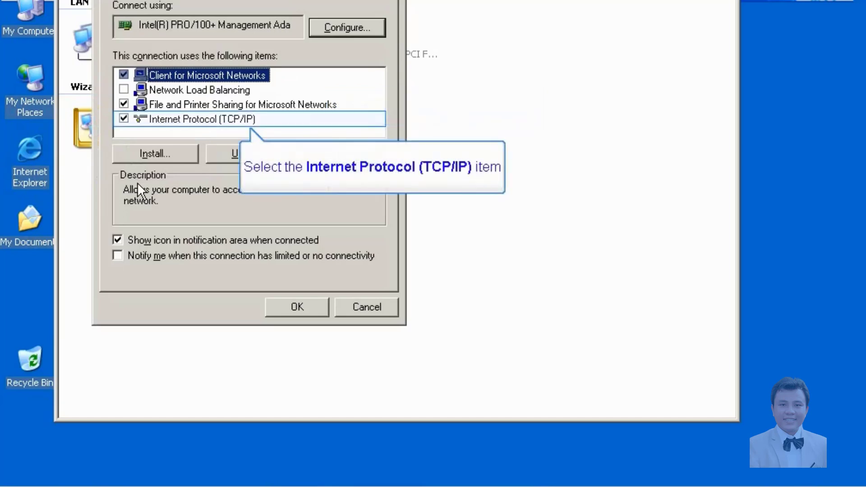
{"action": "left_click", "coordinate": [176, 116]}
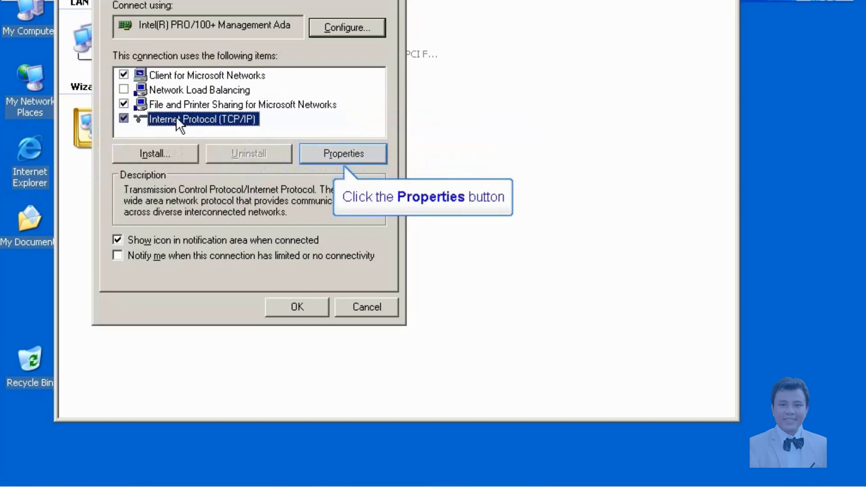
{"action": "left_click", "coordinate": [323, 153]}
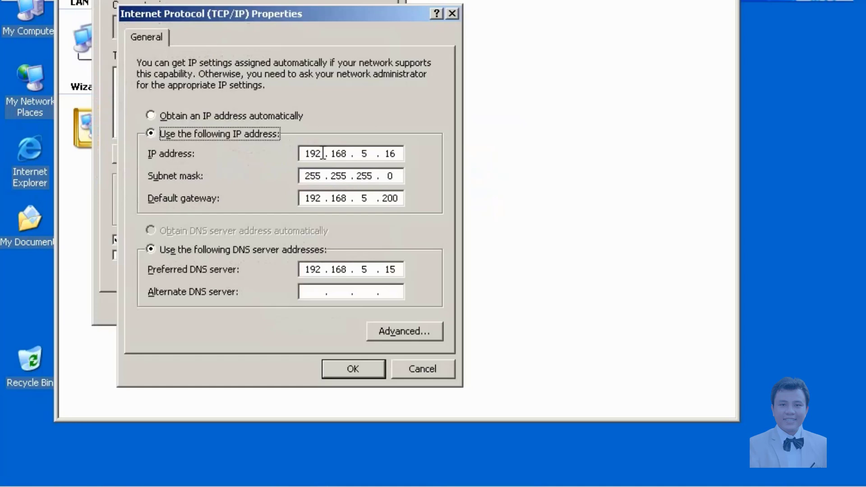
{"action": "left_click", "coordinate": [401, 199]}
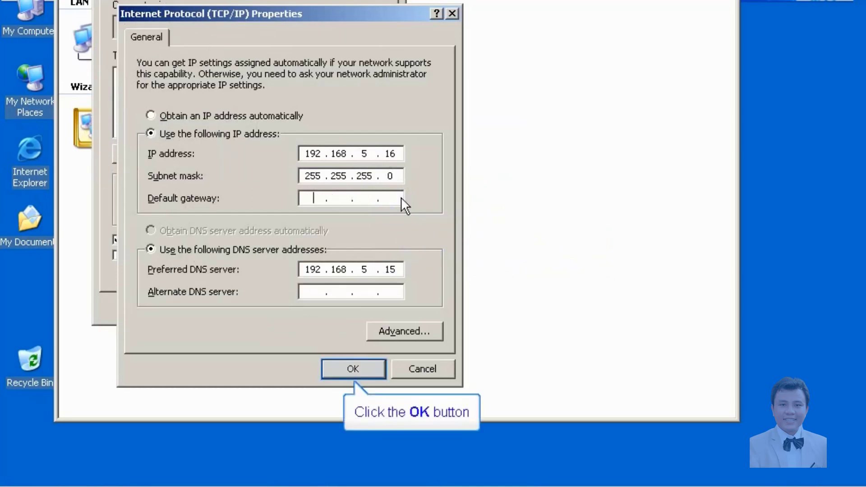
{"action": "left_click", "coordinate": [362, 369]}
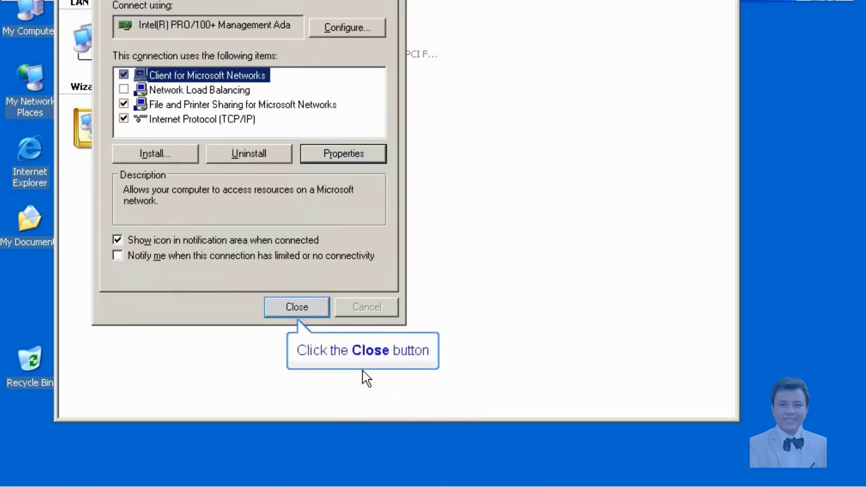
{"action": "left_click", "coordinate": [294, 308]}
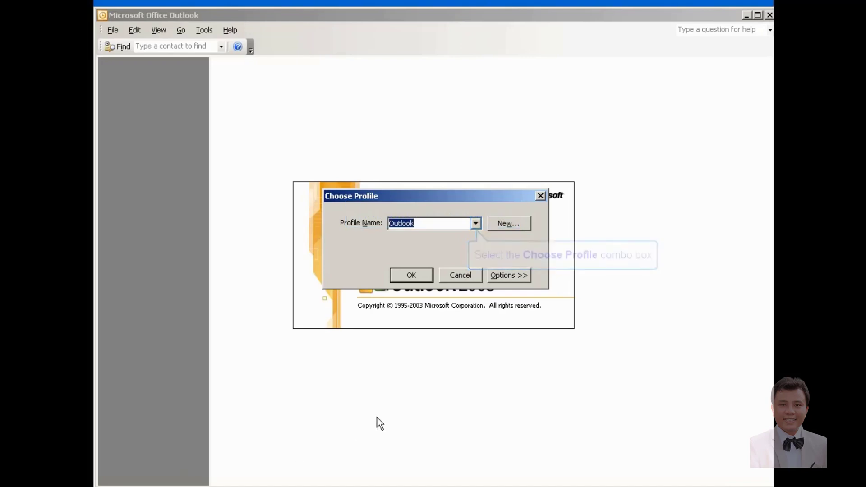
Step: Open Outlook with the t1 profile, signing in as dom15\t1, then start a new message
{"action": "left_click", "coordinate": [476, 223]}
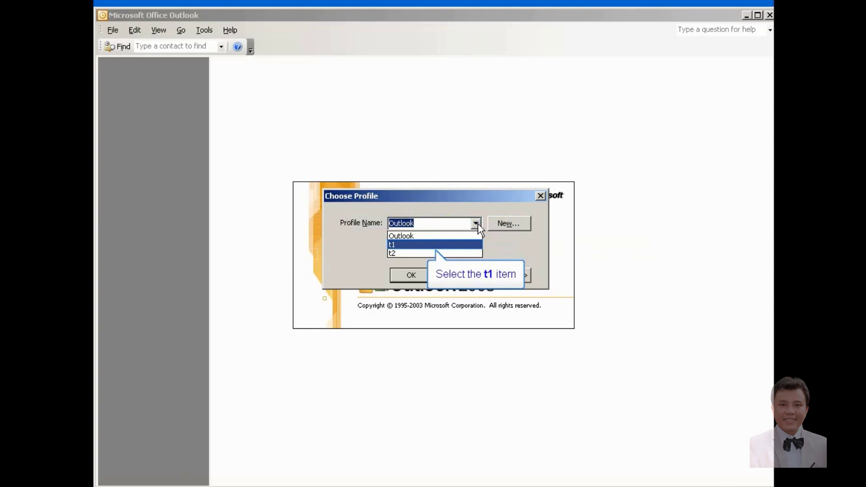
{"action": "left_click", "coordinate": [429, 244]}
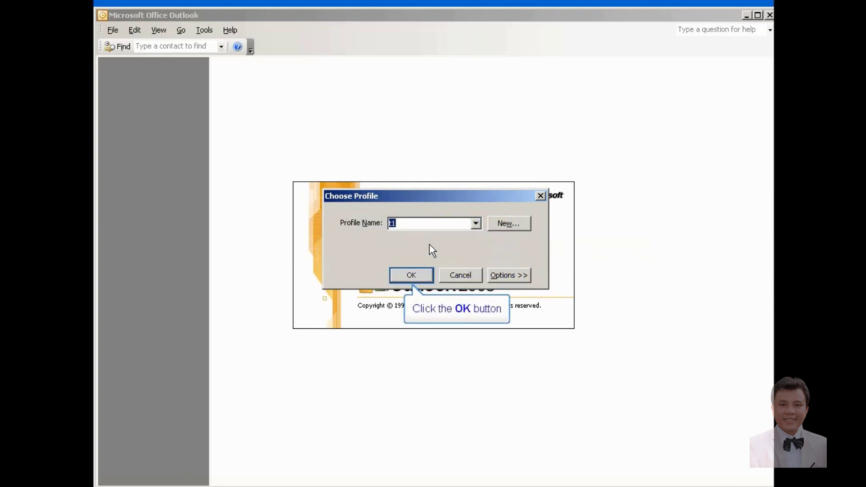
{"action": "left_click", "coordinate": [405, 279]}
{"action": "type", "text": "d"}
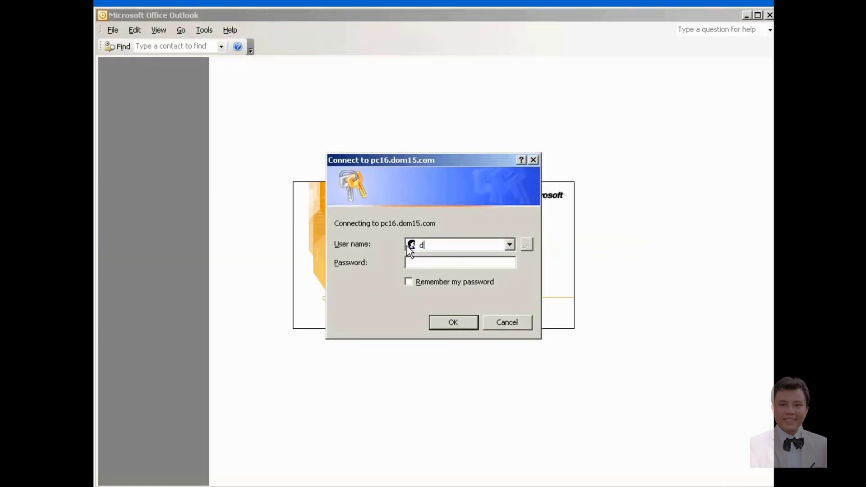
{"action": "type", "text": "om15\\t1"}
{"action": "key", "text": "Tab"}
{"action": "type", "text": "123"}
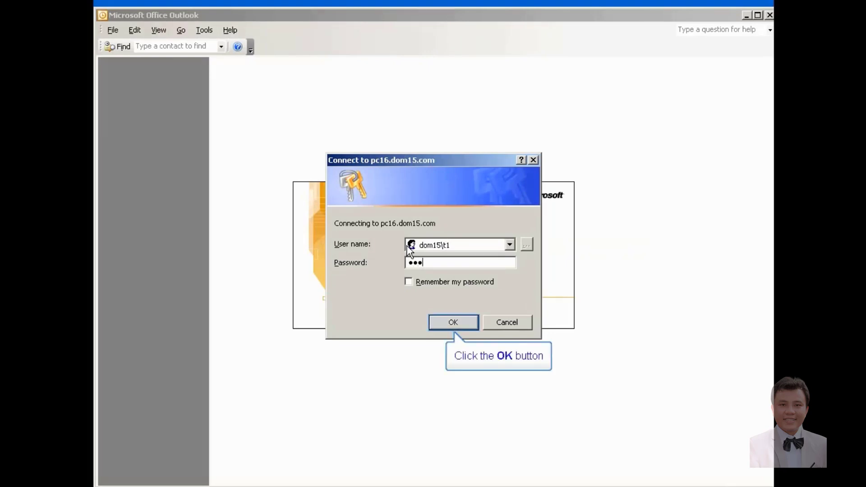
{"action": "left_click", "coordinate": [456, 323]}
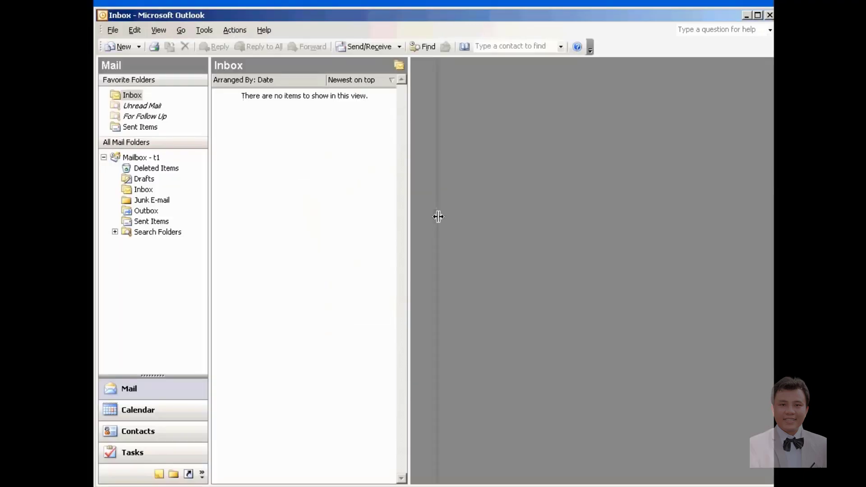
{"action": "left_click_drag", "start_coordinate": [438, 216], "coordinate": [437, 217]}
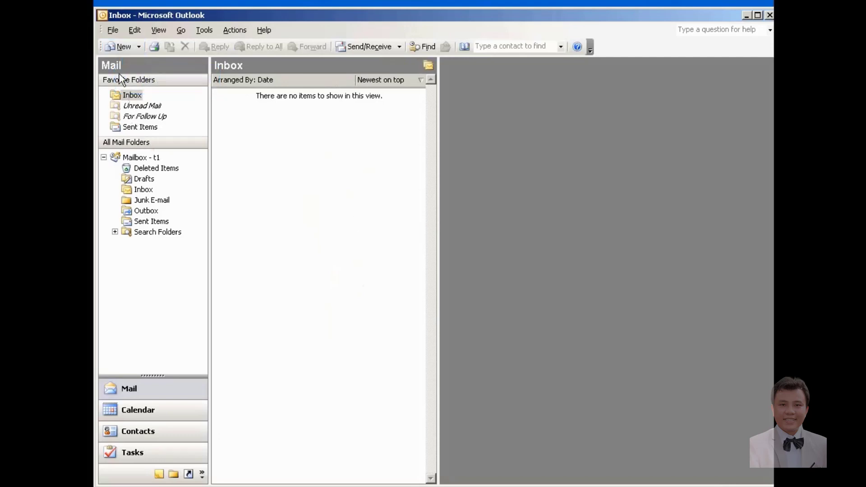
{"action": "left_click", "coordinate": [121, 46]}
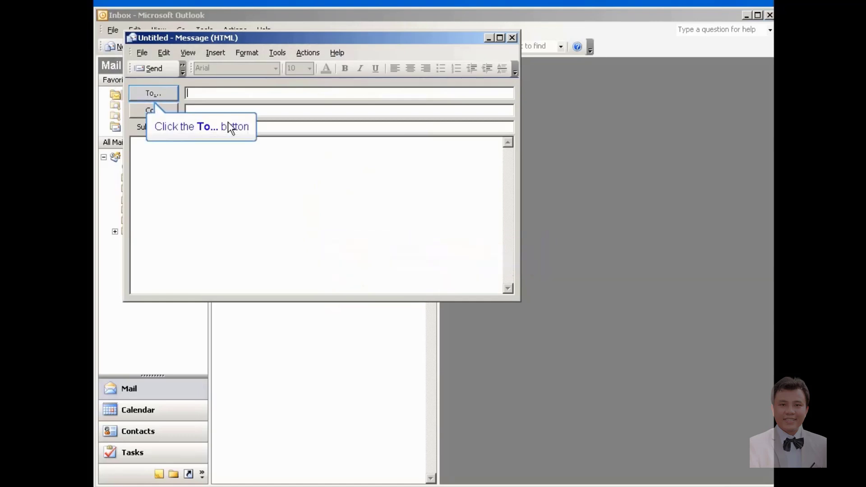
Step: Address the message to t1 and t2 from the Select Names list
{"action": "left_click", "coordinate": [155, 95]}
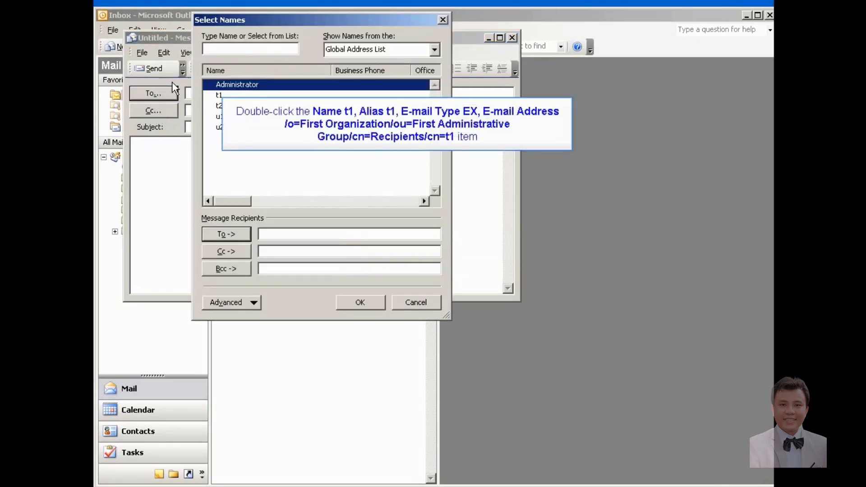
{"action": "double_click", "coordinate": [220, 95]}
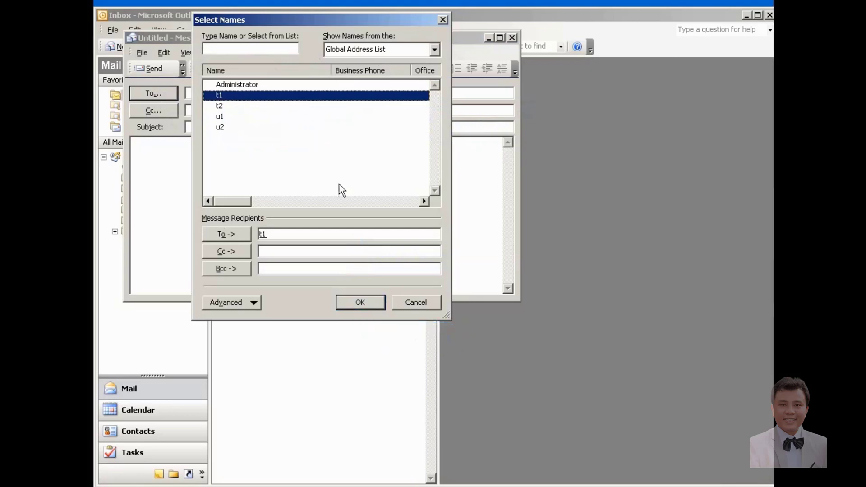
{"action": "left_click", "coordinate": [358, 302]}
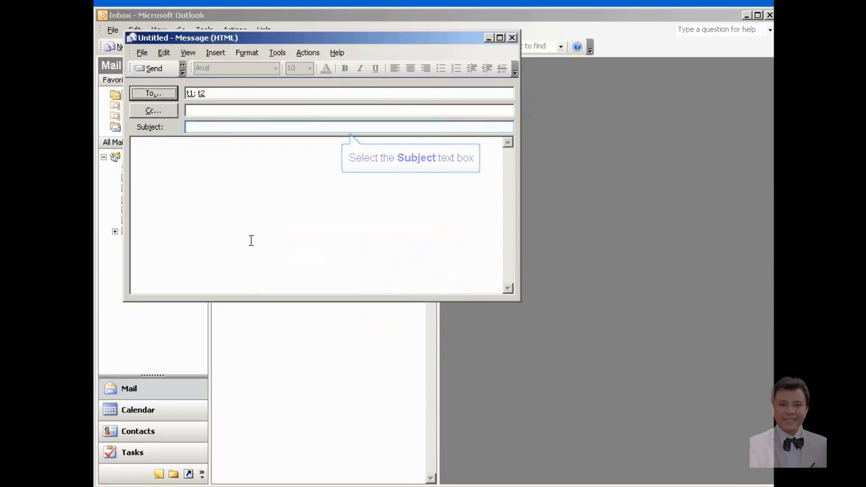
Step: Enter subject 'gui mail trong lan' and body 'thu nay duoc gui trong mang lan tu ex1', then send
{"action": "left_click", "coordinate": [229, 127]}
{"action": "type", "text": "gui"}
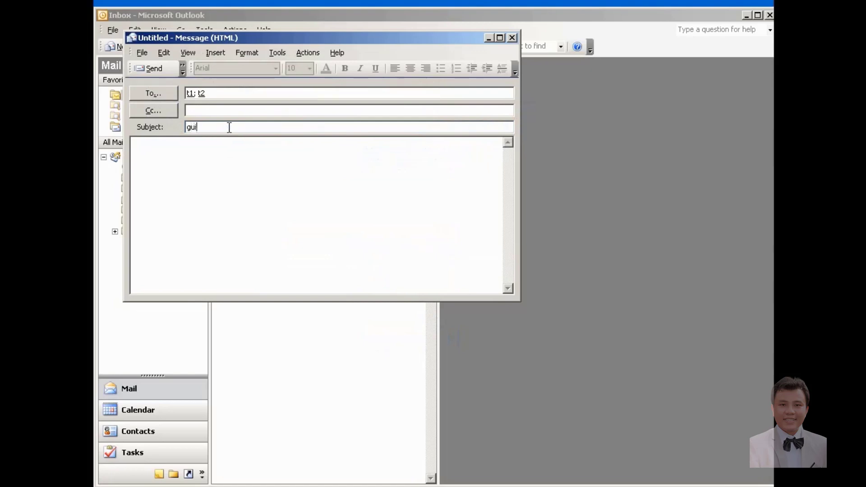
{"action": "type", "text": " mail trong lan"}
{"action": "left_click", "coordinate": [215, 189]}
{"action": "type", "text": "thu"}
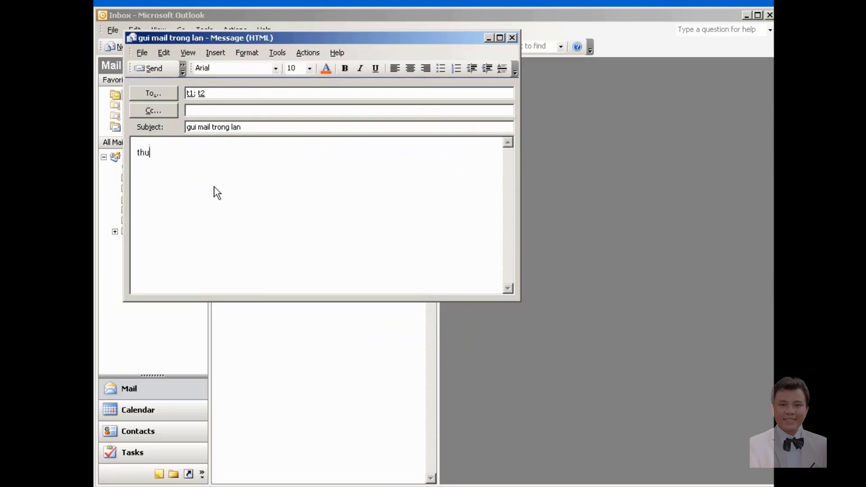
{"action": "type", "text": " nay duoc gui trong mang lan "}
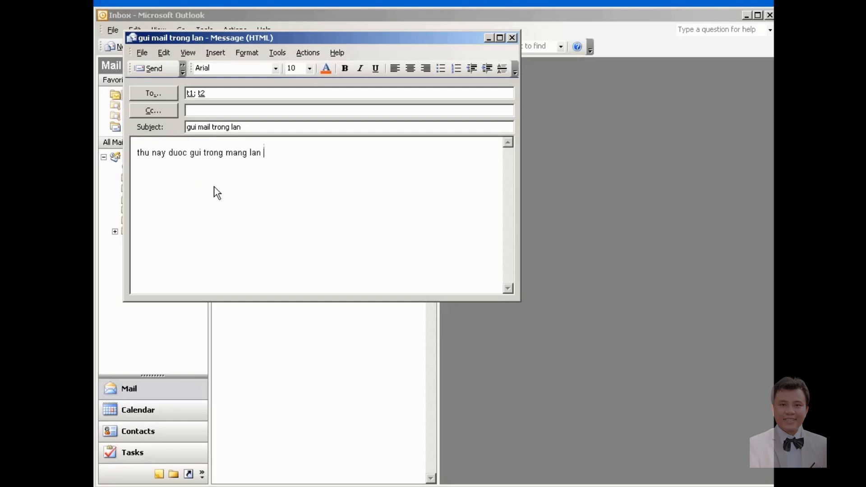
{"action": "type", "text": "tu ex1 tu"}
{"action": "key", "text": "BackSpace"}
{"action": "key", "text": "BackSpace"}
{"action": "key", "text": "BackSpace"}
{"action": "key", "text": "BackSpace"}
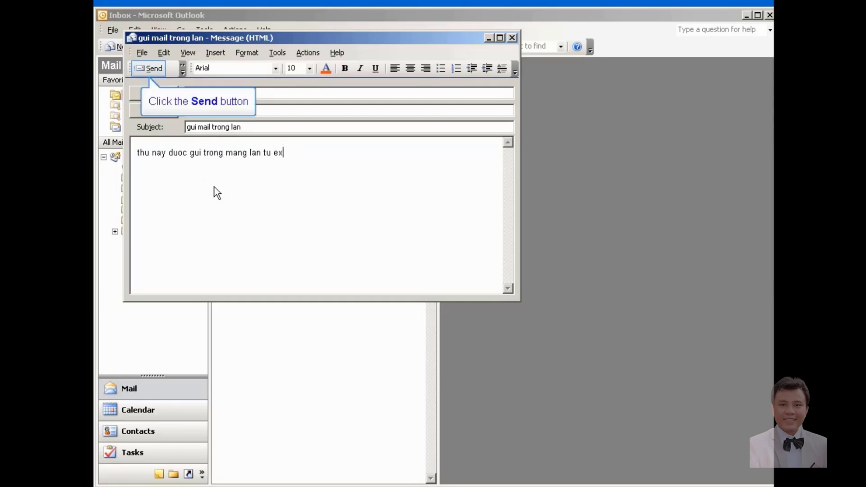
{"action": "left_click", "coordinate": [149, 68]}
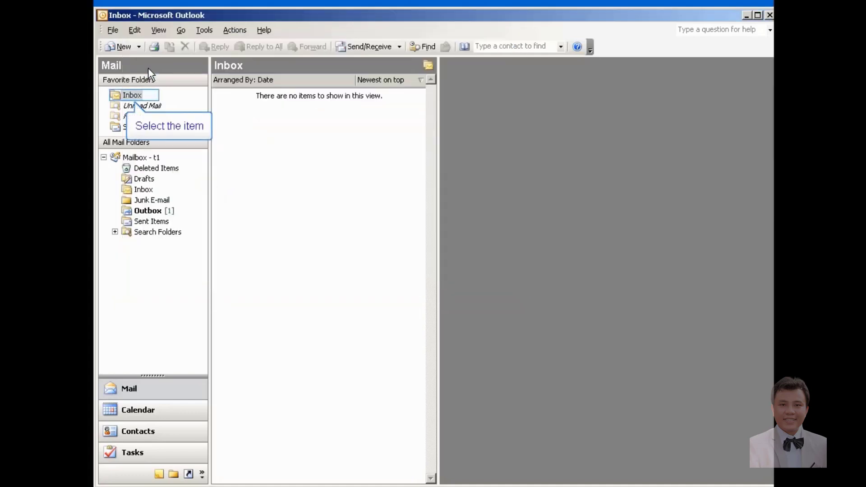
Step: Start a new message addressed to the external yahoo.com recipient
{"action": "left_click", "coordinate": [131, 96]}
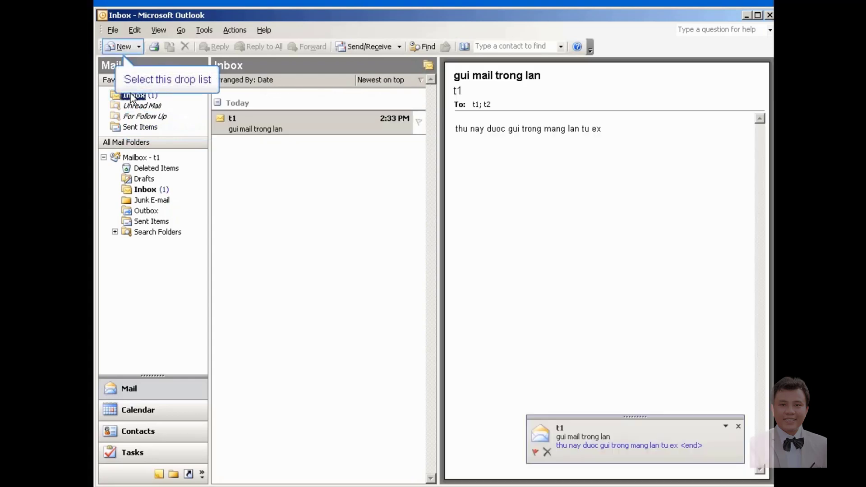
{"action": "left_click", "coordinate": [119, 47]}
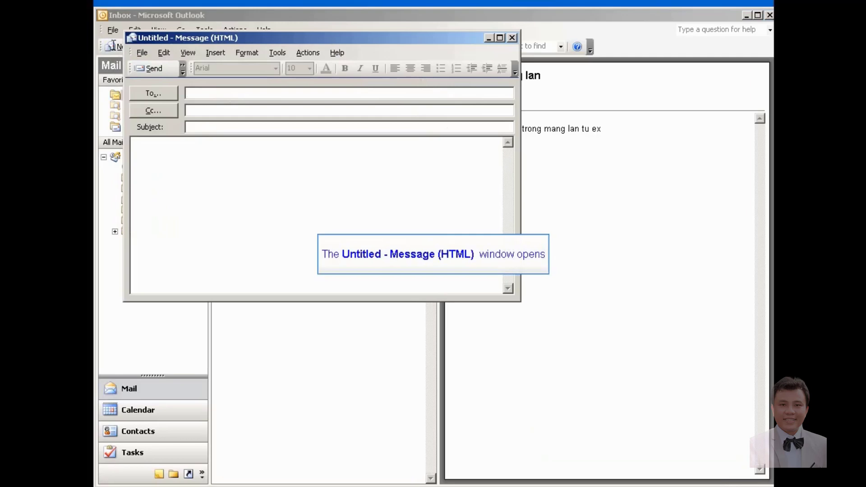
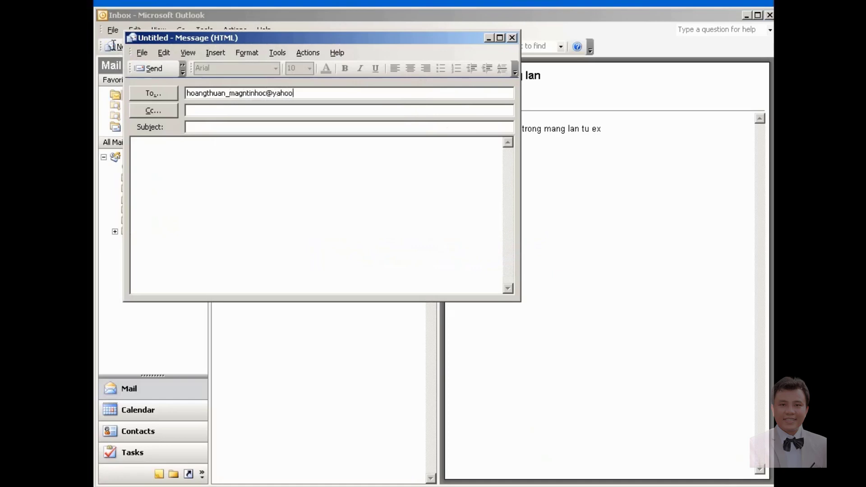
{"action": "key", "text": "Tab"}
Step: Write the 'gui mail ra internet' test text and send the message
{"action": "type", "text": "thu"}
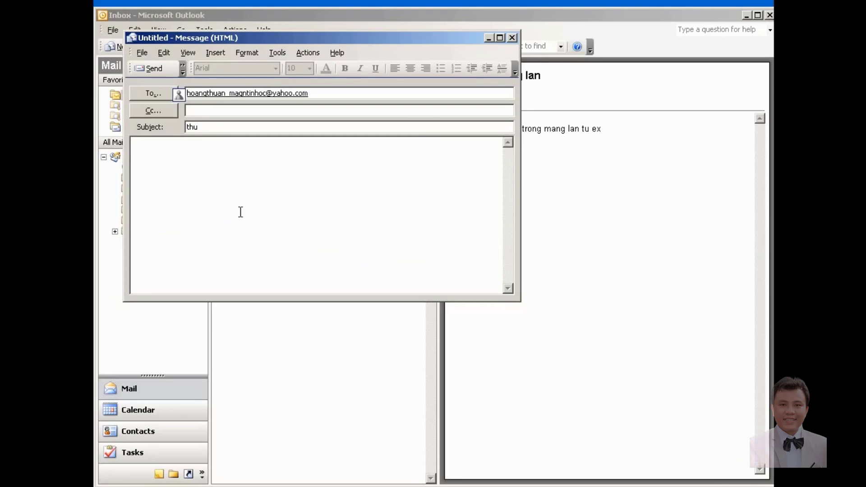
{"action": "type", "text": "gui mail"}
{"action": "type", "text": " ra internet"}
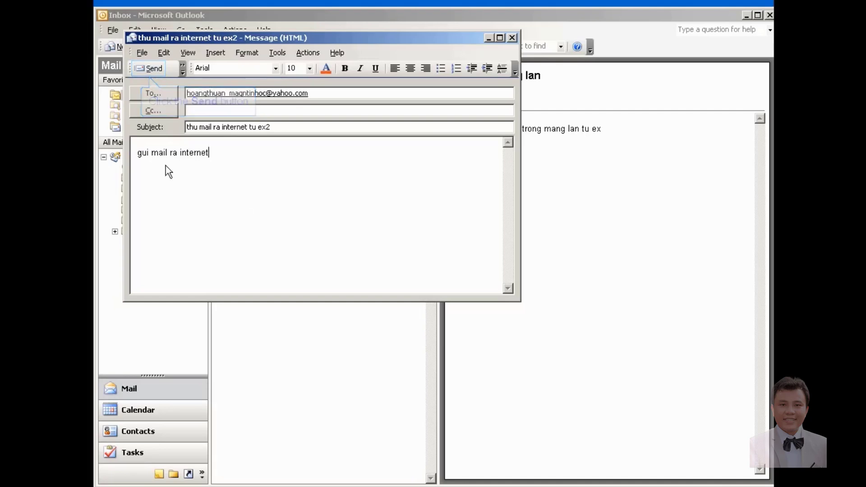
{"action": "left_click", "coordinate": [150, 70]}
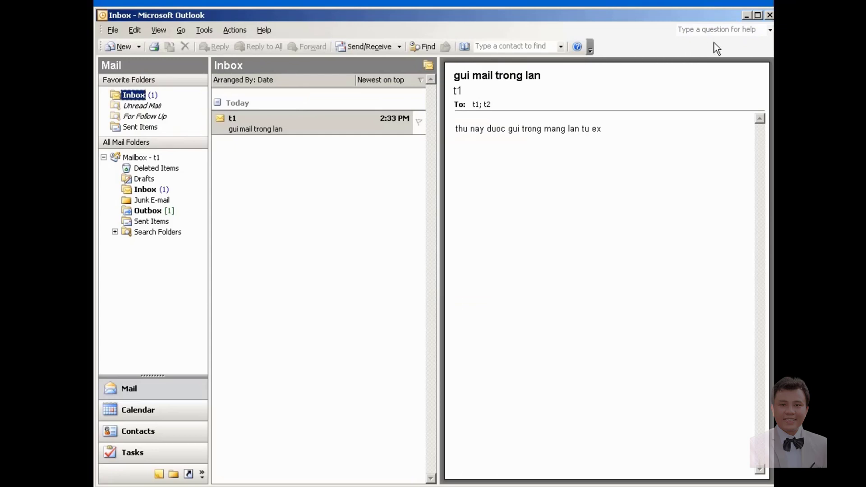
Step: Close Outlook and inspect PC16's yahoo.com queue, which holds one message in Retry
{"action": "left_click", "coordinate": [769, 16]}
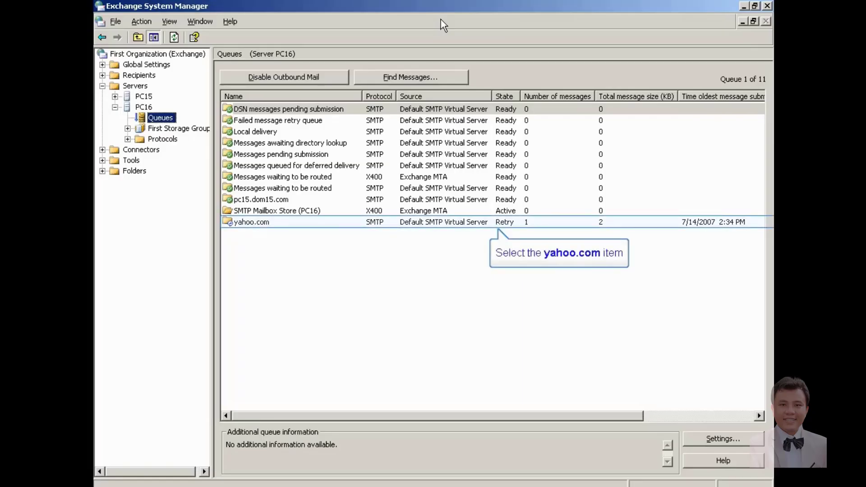
{"action": "left_click", "coordinate": [248, 223]}
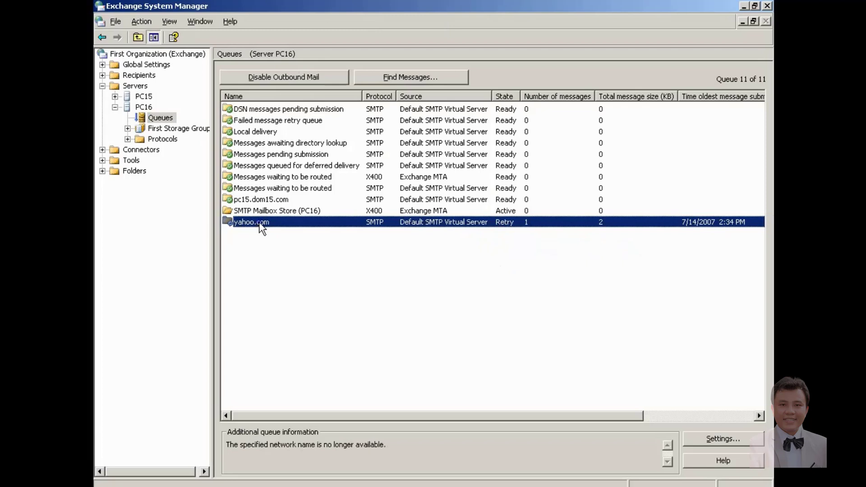
{"action": "right_click", "coordinate": [260, 224]}
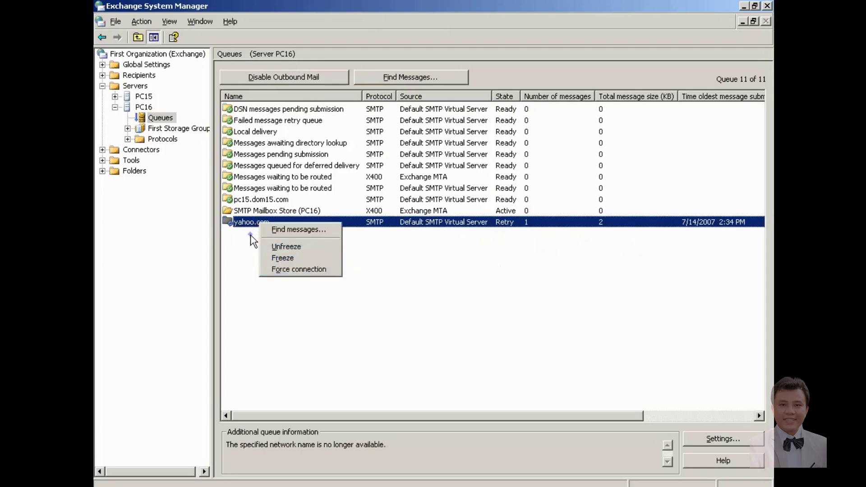
{"action": "left_click", "coordinate": [254, 242]}
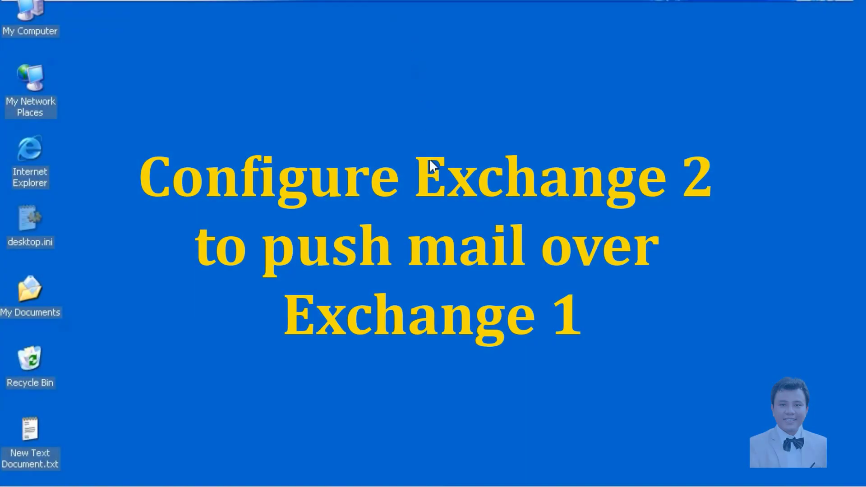
Step: Open the Start menu to launch Exchange System Manager
{"action": "key", "text": "super"}
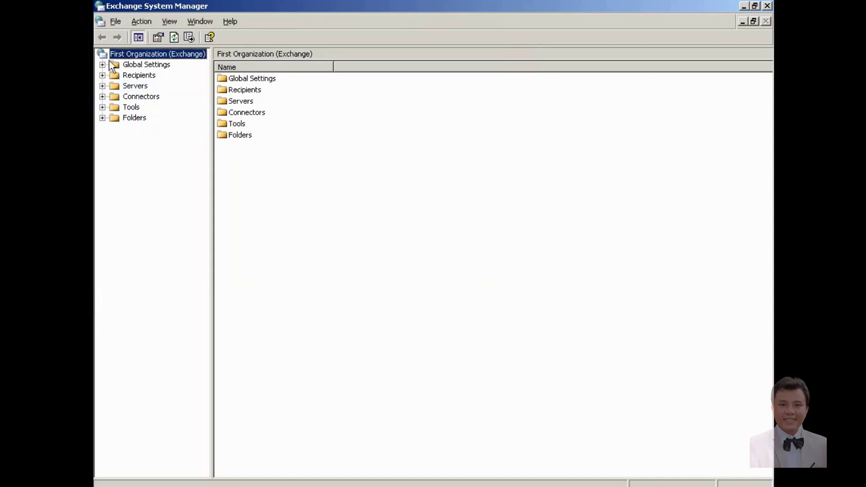
Step: Expand Servers > PC16 > Protocols > SMTP and open Default SMTP Virtual Server's Properties
{"action": "left_click", "coordinate": [102, 86]}
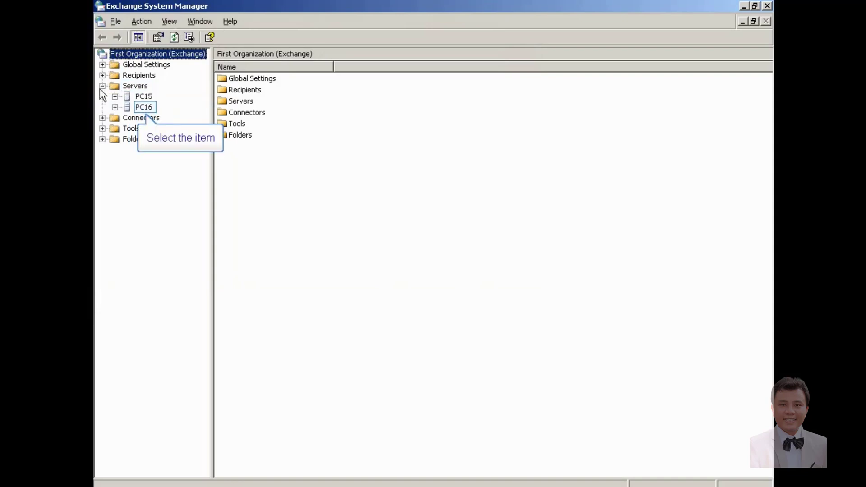
{"action": "left_click", "coordinate": [115, 107]}
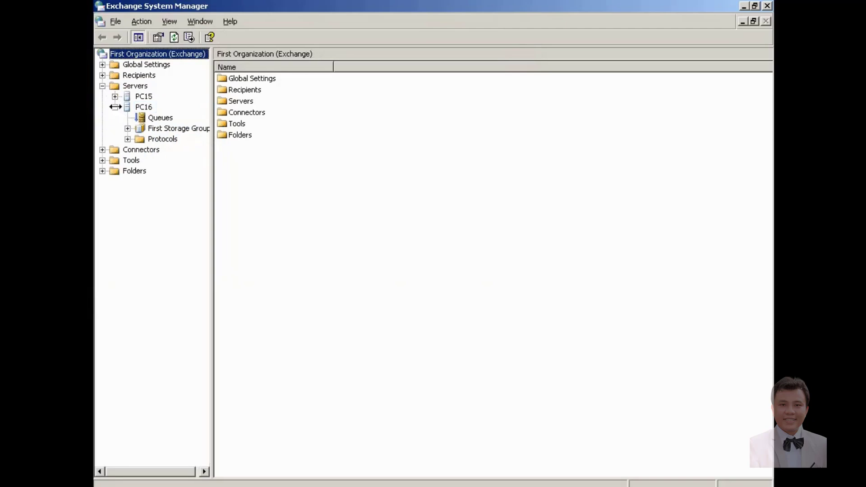
{"action": "left_click_drag", "start_coordinate": [212, 106], "coordinate": [270, 107]}
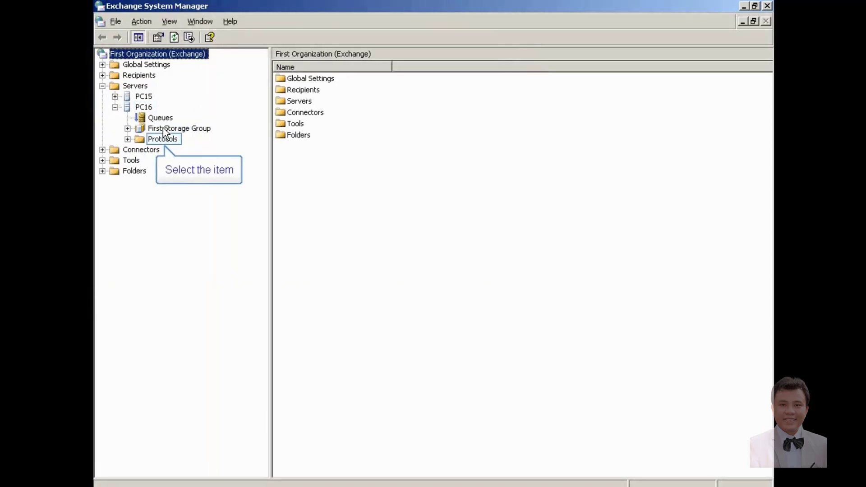
{"action": "left_click", "coordinate": [128, 139]}
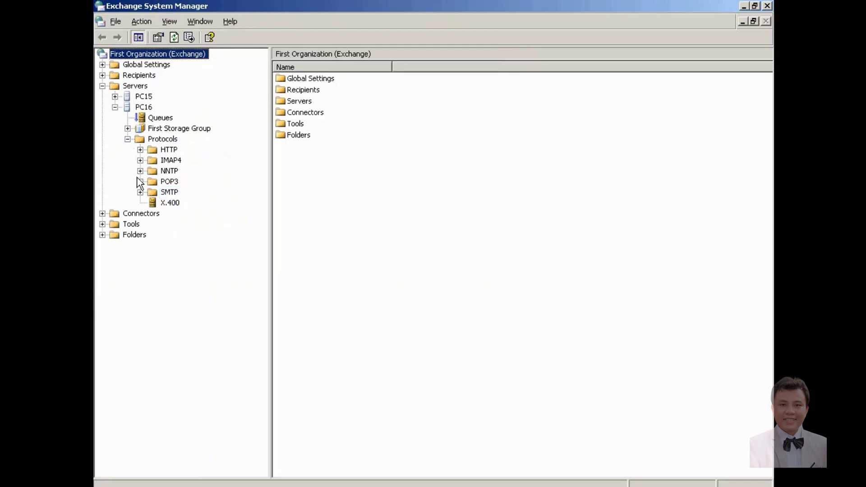
{"action": "left_click", "coordinate": [140, 192]}
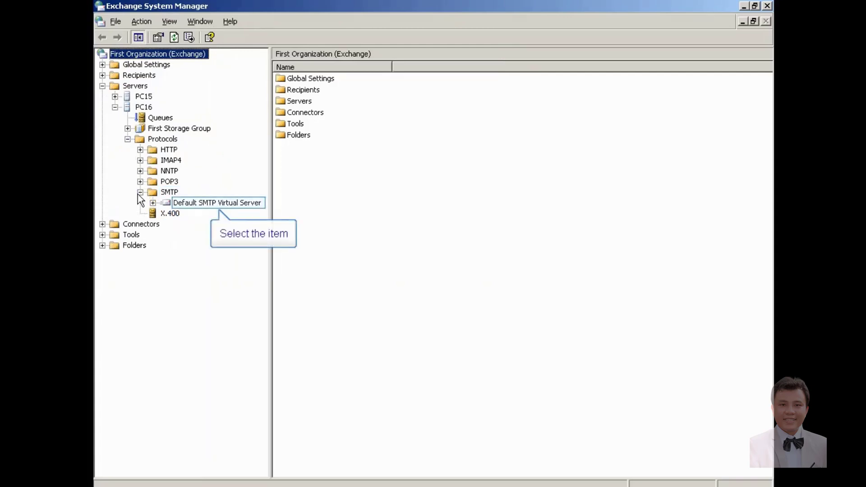
{"action": "left_click", "coordinate": [197, 202]}
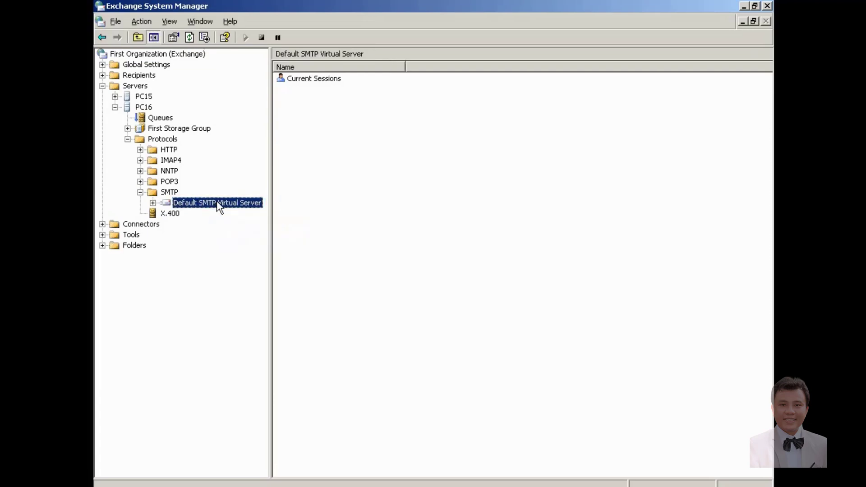
{"action": "right_click", "coordinate": [218, 202]}
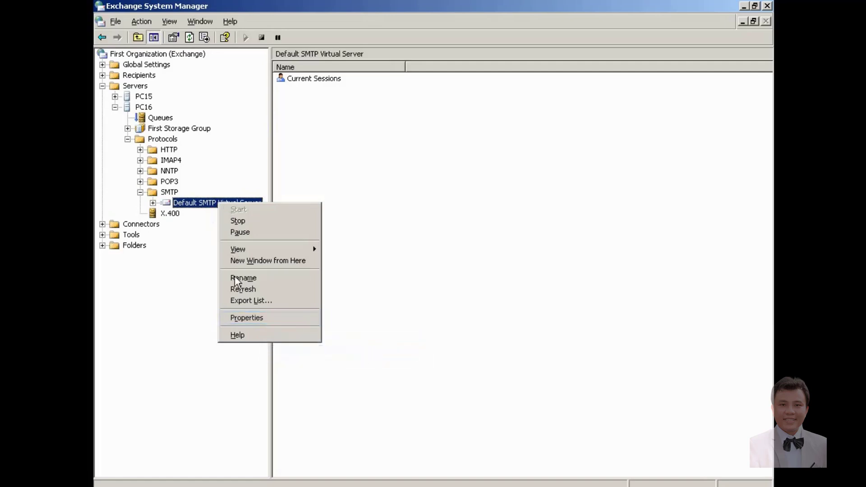
{"action": "left_click", "coordinate": [236, 319]}
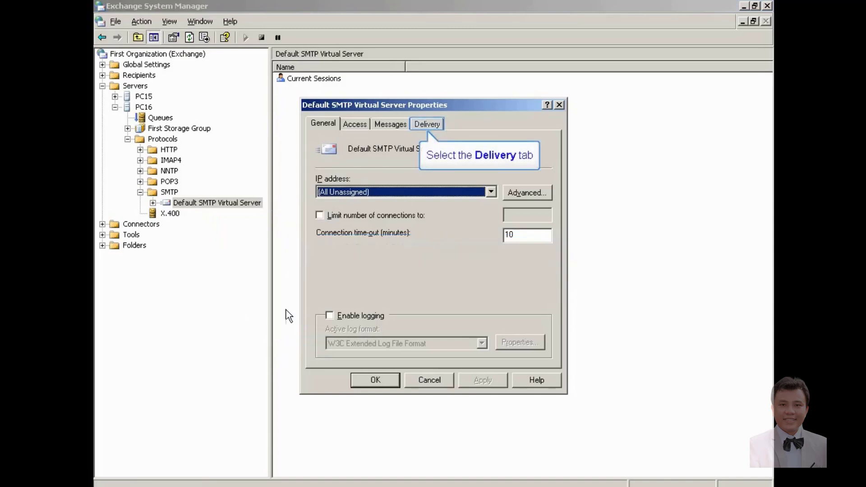
Step: Set the Default SMTP Virtual Server's advanced delivery smart host to [192.168.5.15] and save the properties
{"action": "left_click", "coordinate": [426, 124]}
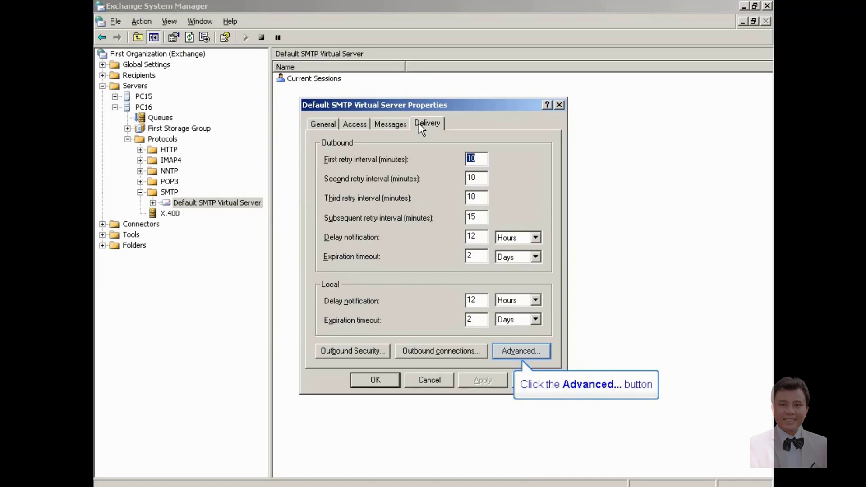
{"action": "left_click", "coordinate": [507, 349]}
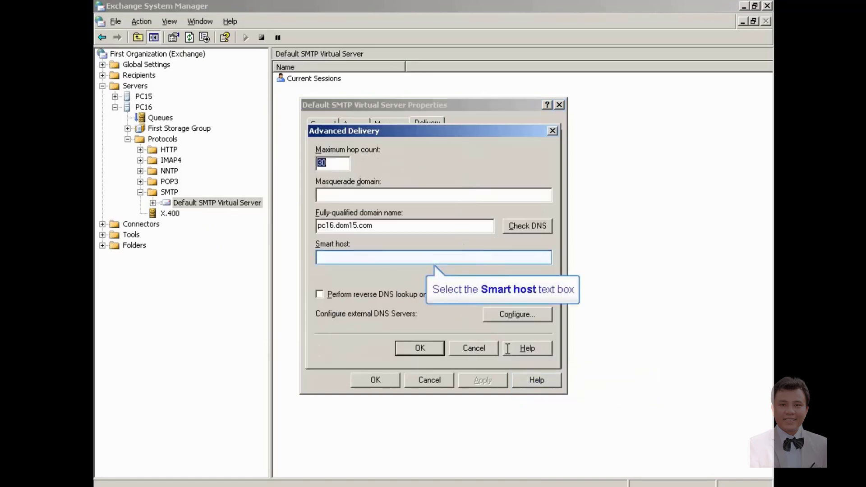
{"action": "left_click", "coordinate": [423, 256]}
{"action": "type", "text": "[192.168"}
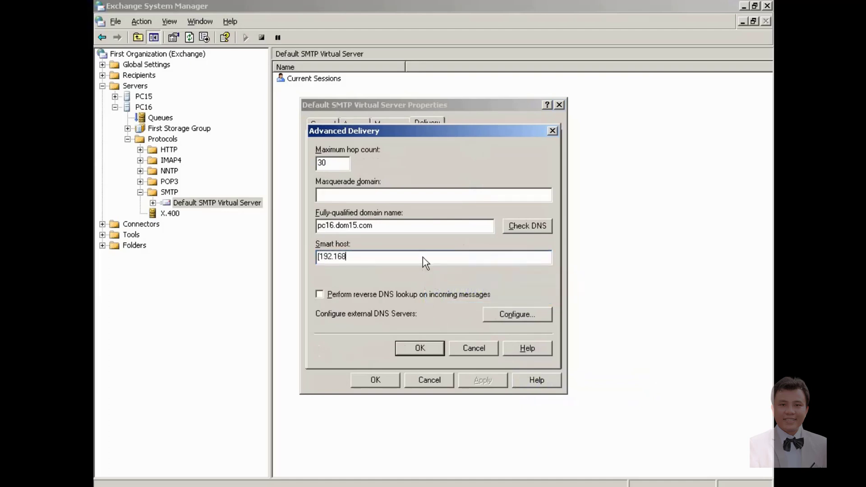
{"action": "type", "text": ".5.15]"}
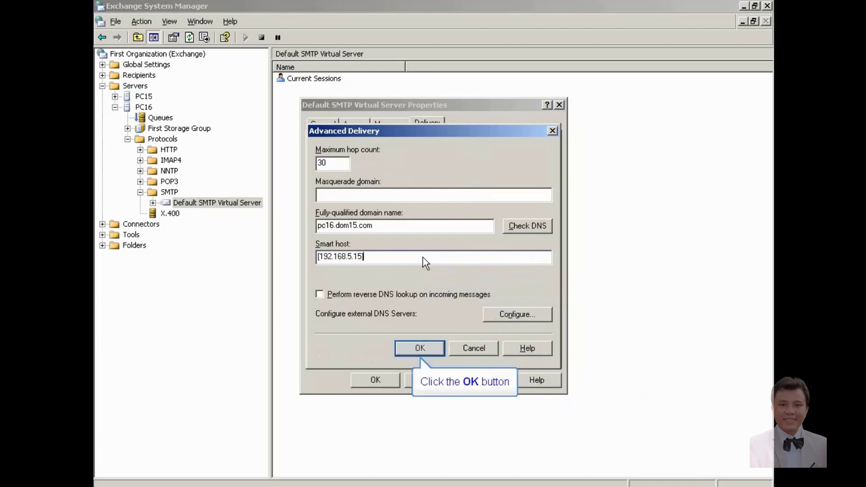
{"action": "left_click", "coordinate": [419, 348]}
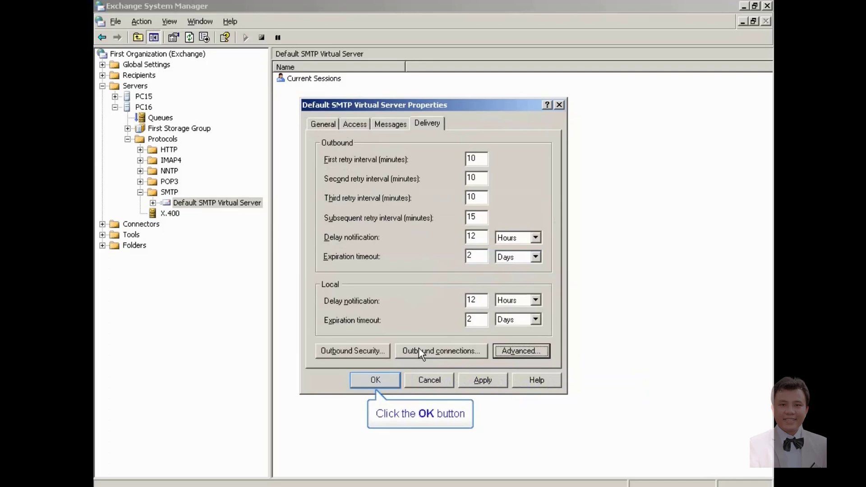
{"action": "left_click", "coordinate": [378, 381]}
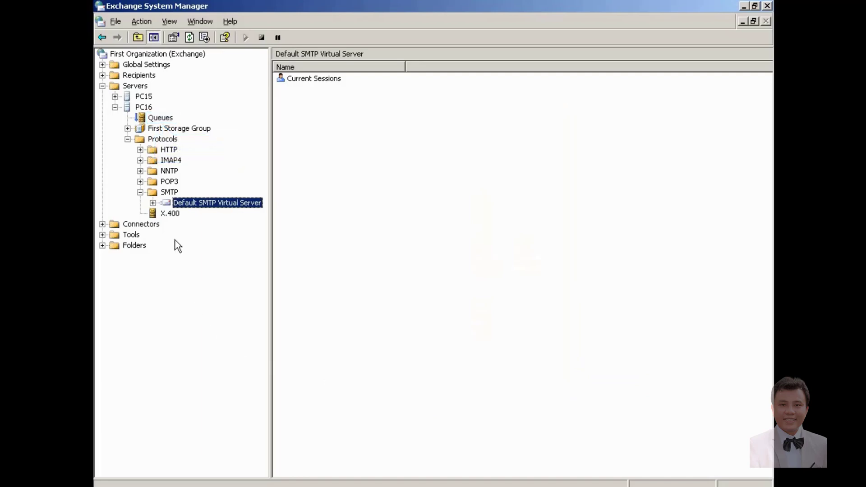
Step: Show the context actions, including Force connection, for the yahoo.com queue under PC16's Queues
{"action": "left_click", "coordinate": [161, 119]}
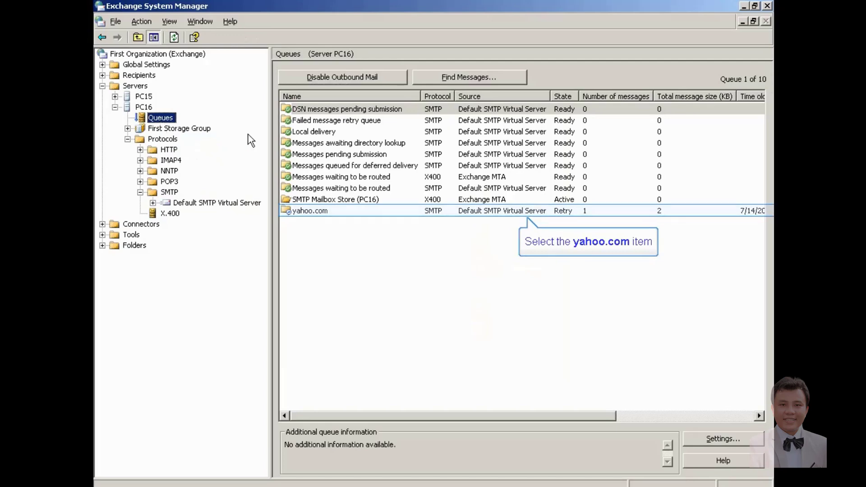
{"action": "left_click", "coordinate": [302, 214]}
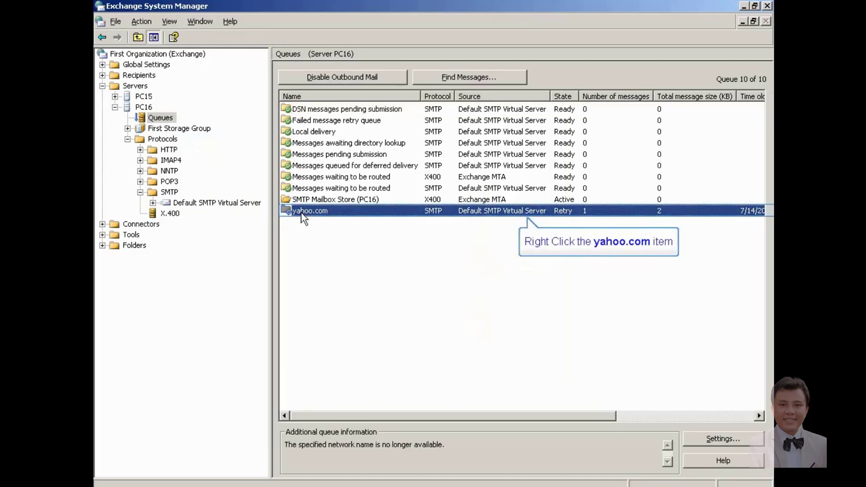
{"action": "right_click", "coordinate": [303, 218]}
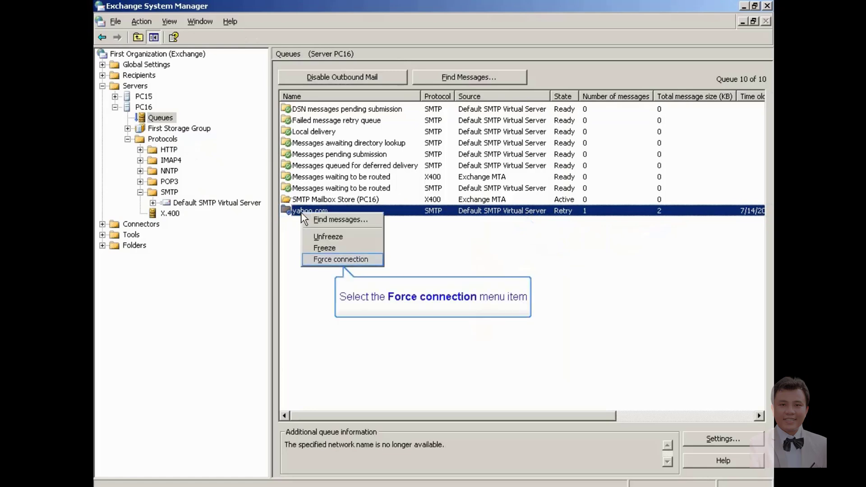